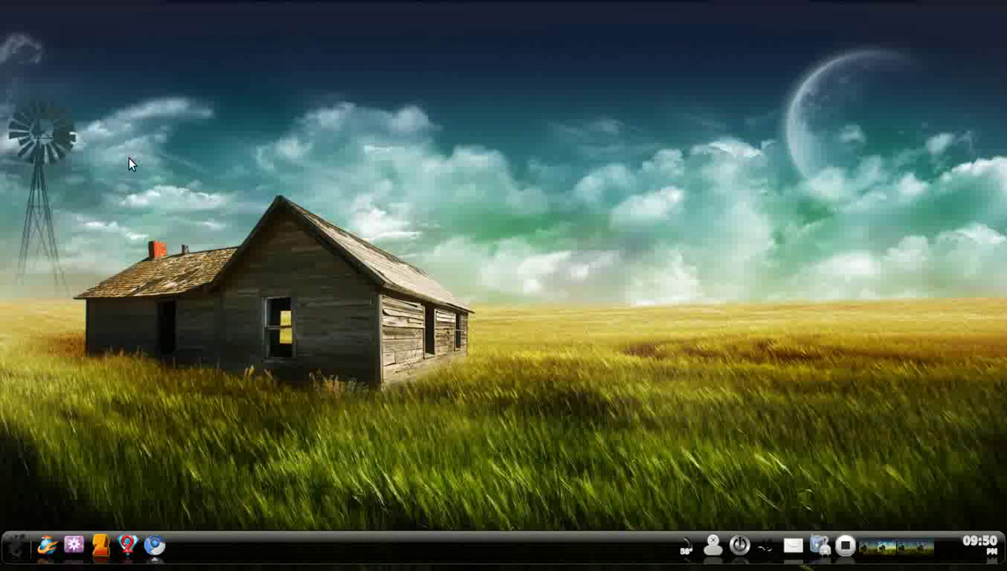
- Search Ubuntu Software Center for "wine" to review the available Wine packages, and close it
{"action": "key", "text": "super+space"}
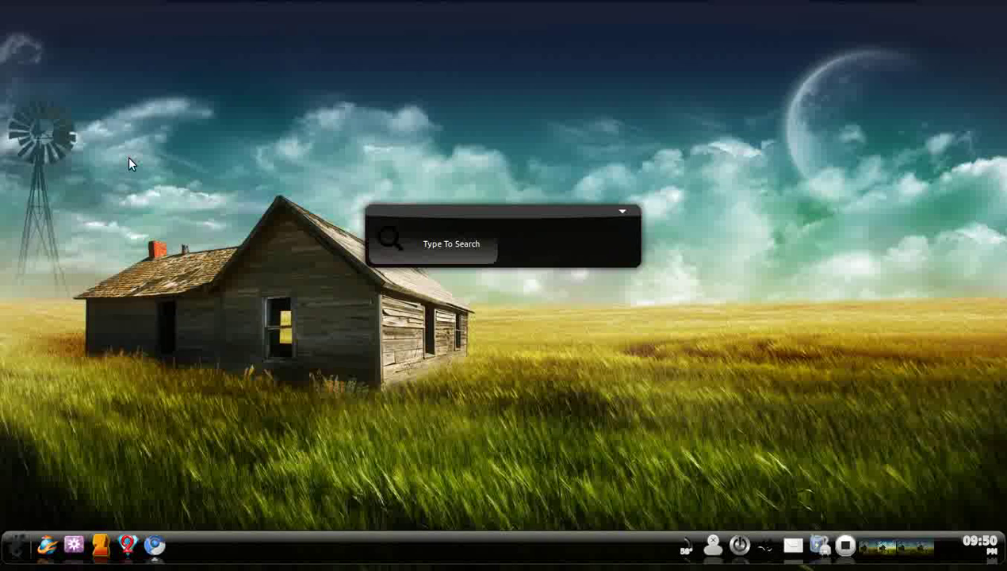
{"action": "type", "text": "ubun"}
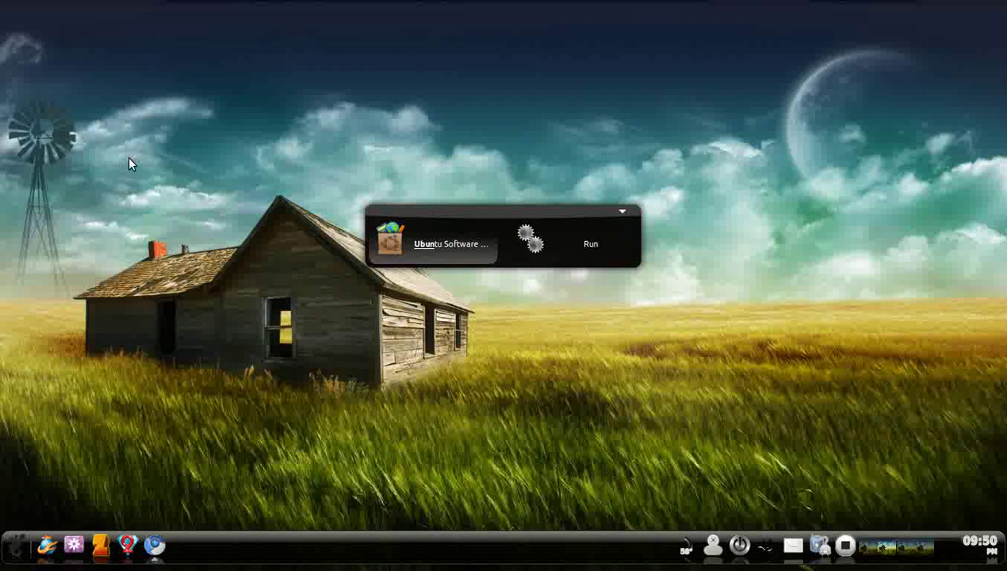
{"action": "key", "text": "Return"}
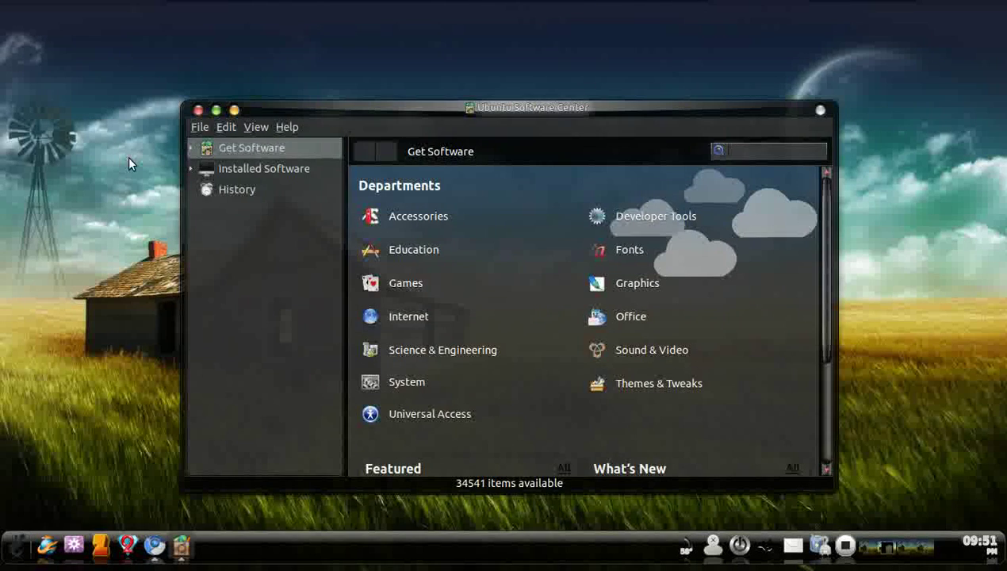
{"action": "type", "text": "wine"}
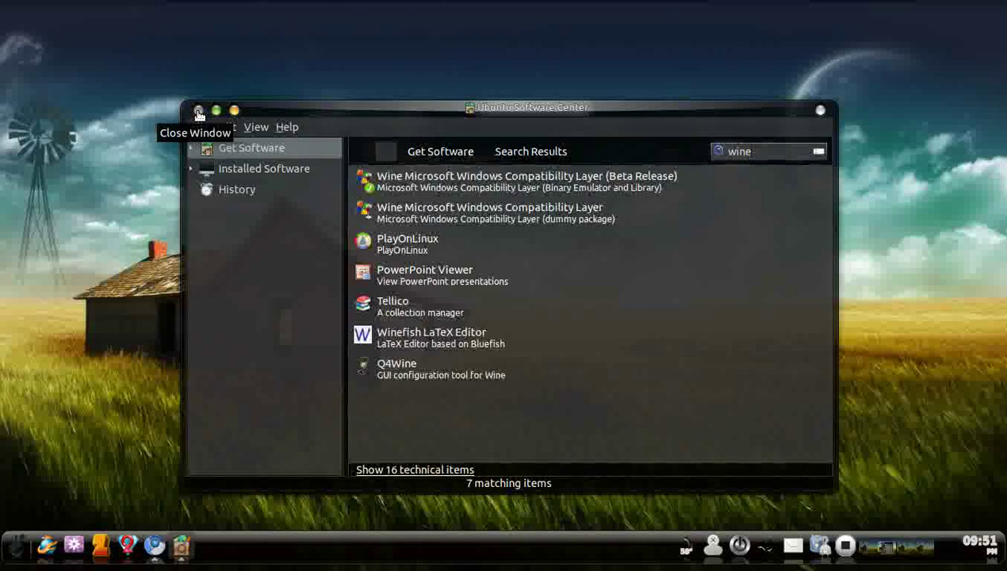
{"action": "left_click", "coordinate": [199, 111]}
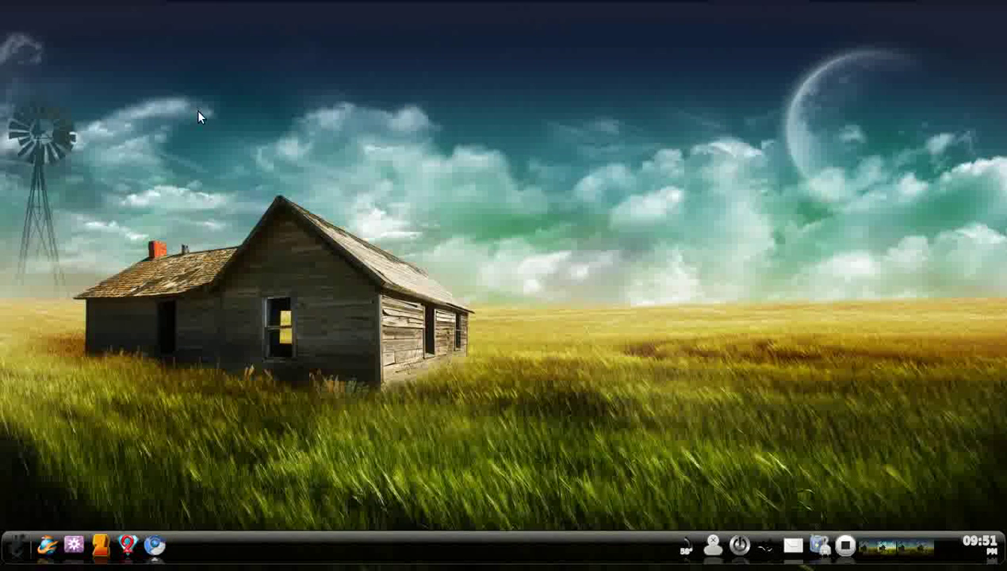
- Open the games folder inside the home folder
{"action": "mouse_move", "coordinate": [95, 3]}
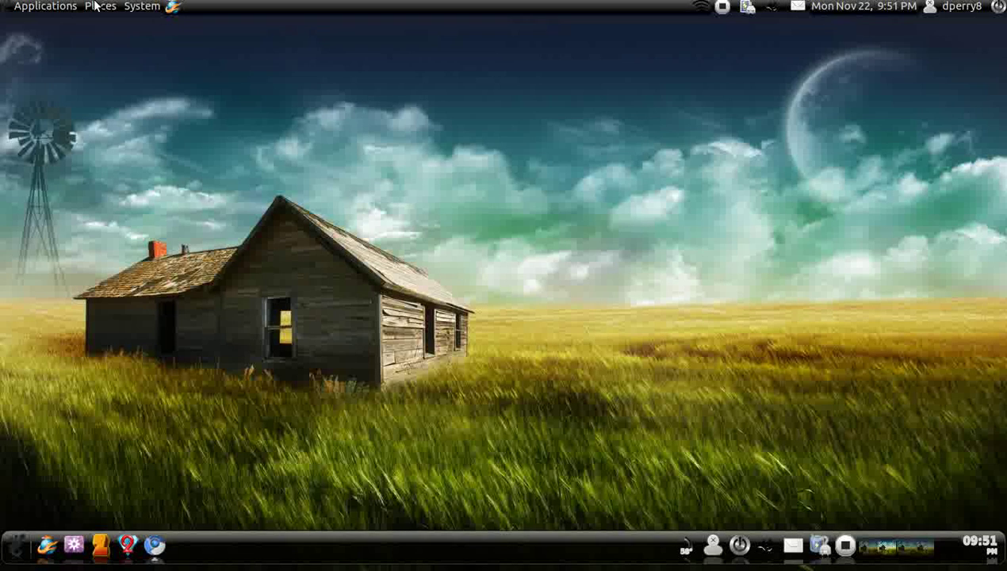
{"action": "left_click", "coordinate": [97, 5]}
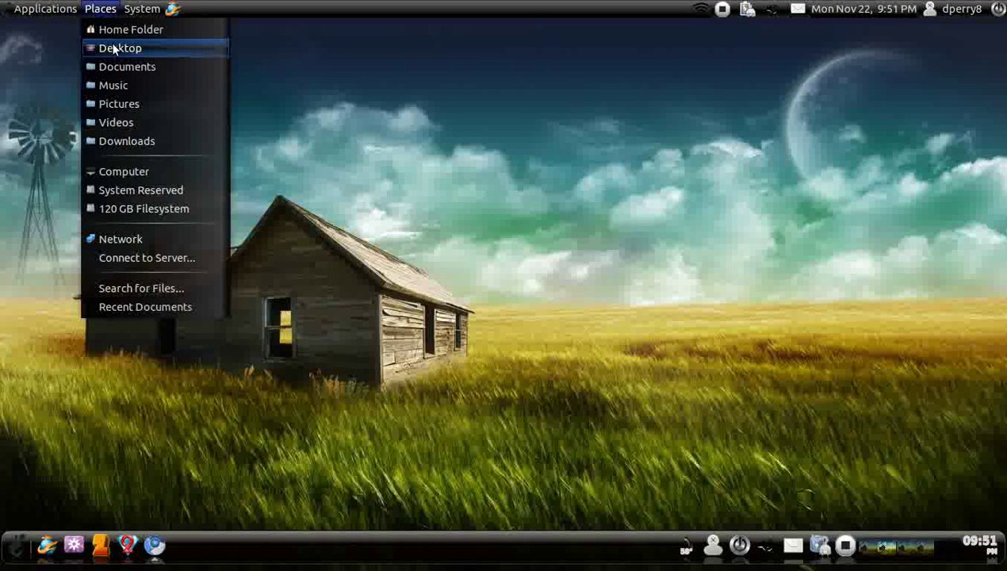
{"action": "left_click", "coordinate": [112, 33]}
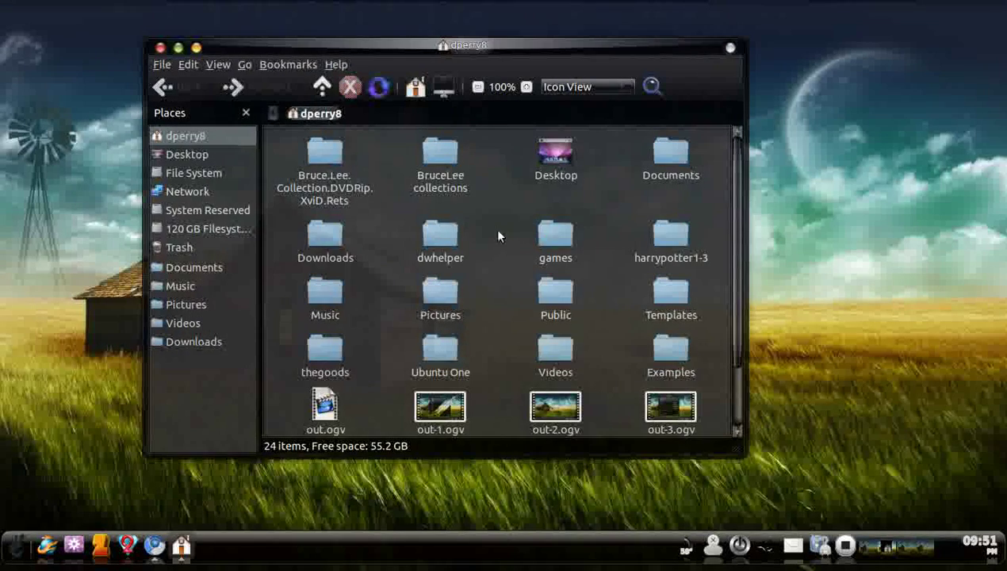
{"action": "double_click", "coordinate": [548, 243]}
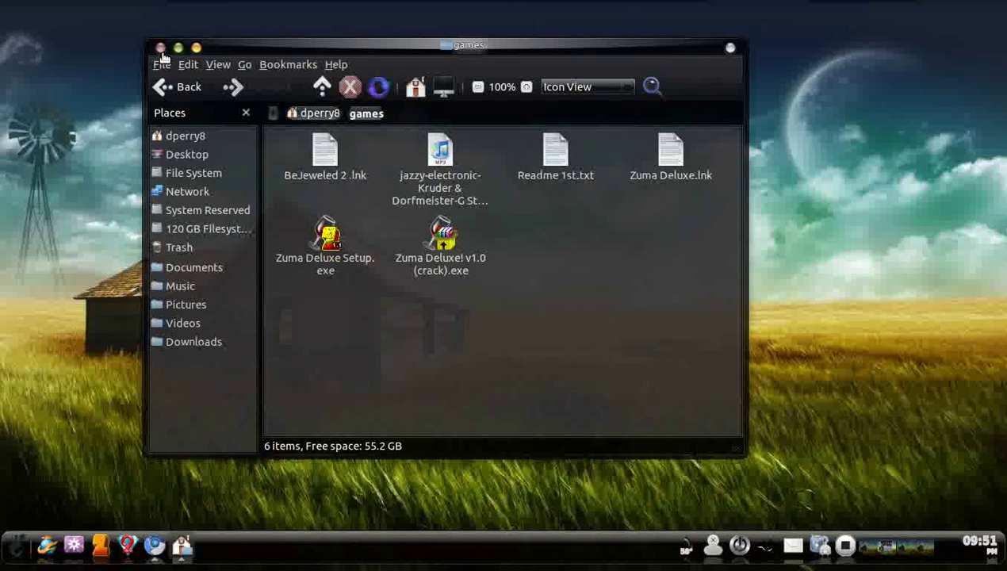
- Check in the properties of Zuma Deluxe Setup.exe whether executing the file as a program is allowed, and close them
{"action": "right_click", "coordinate": [314, 260]}
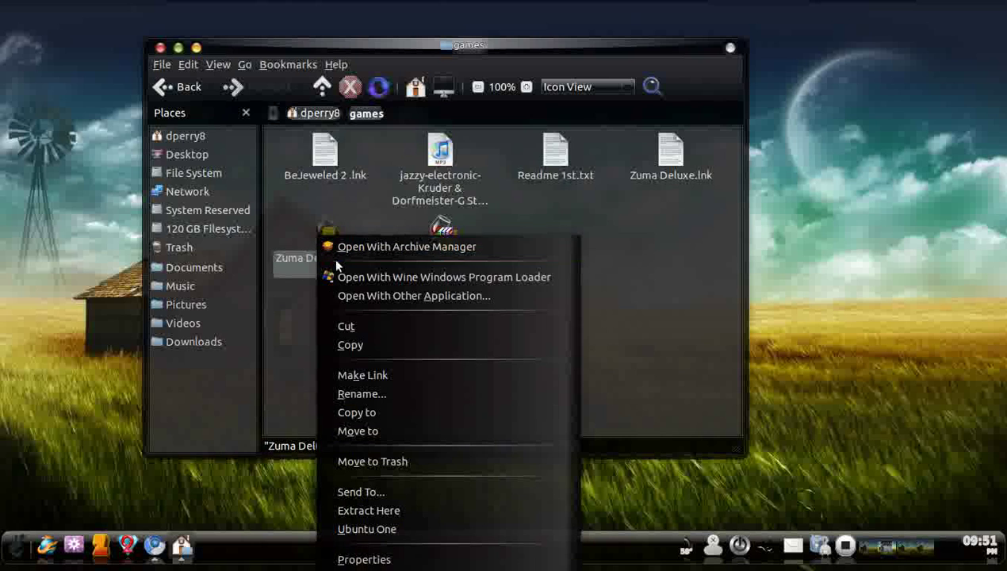
{"action": "left_click", "coordinate": [383, 560]}
{"action": "left_click", "coordinate": [394, 156]}
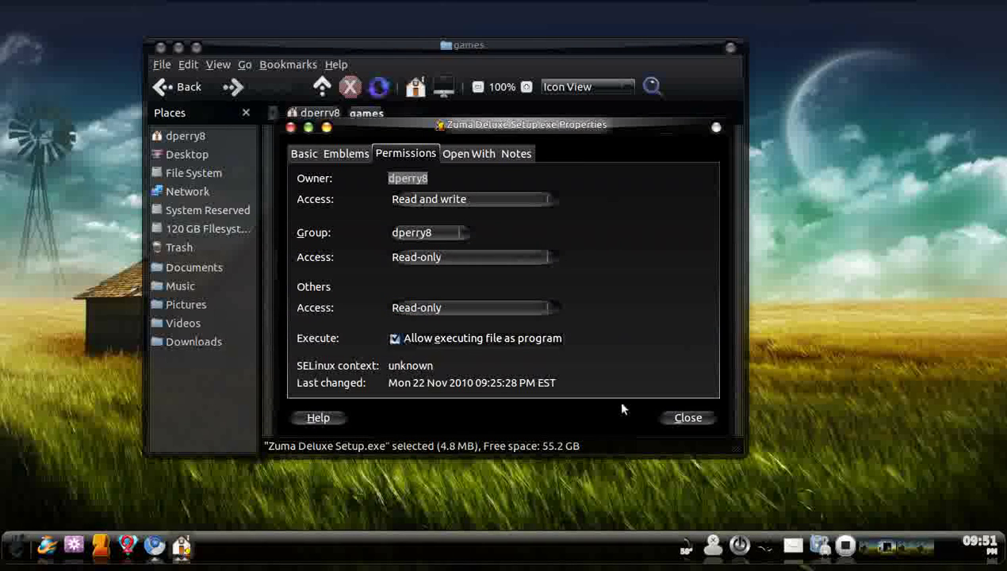
{"action": "left_click", "coordinate": [687, 418]}
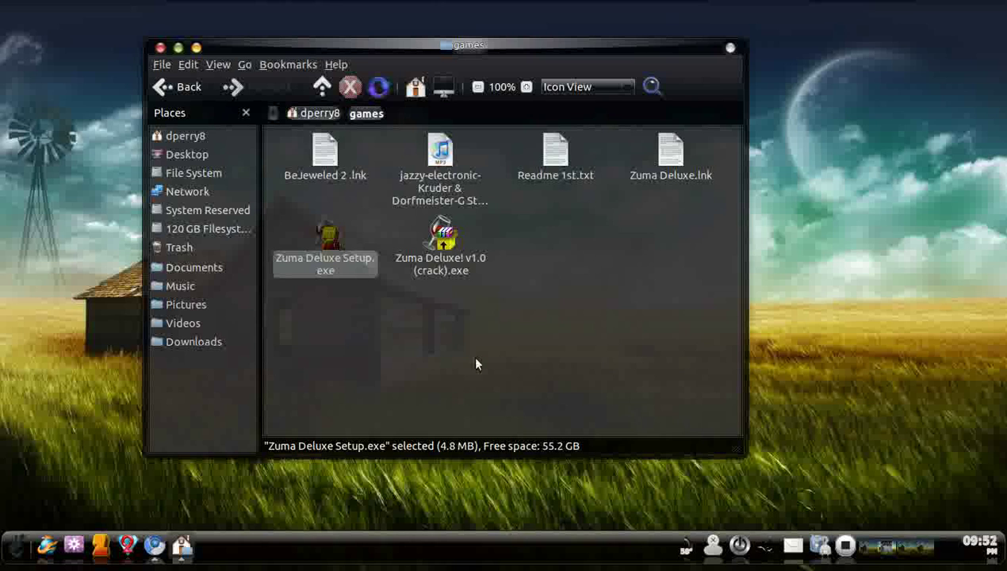
- Look at the Wine Windows Program Loader option for opening Zuma Deluxe Setup.exe without running it, and close the games folder
{"action": "right_click", "coordinate": [332, 271]}
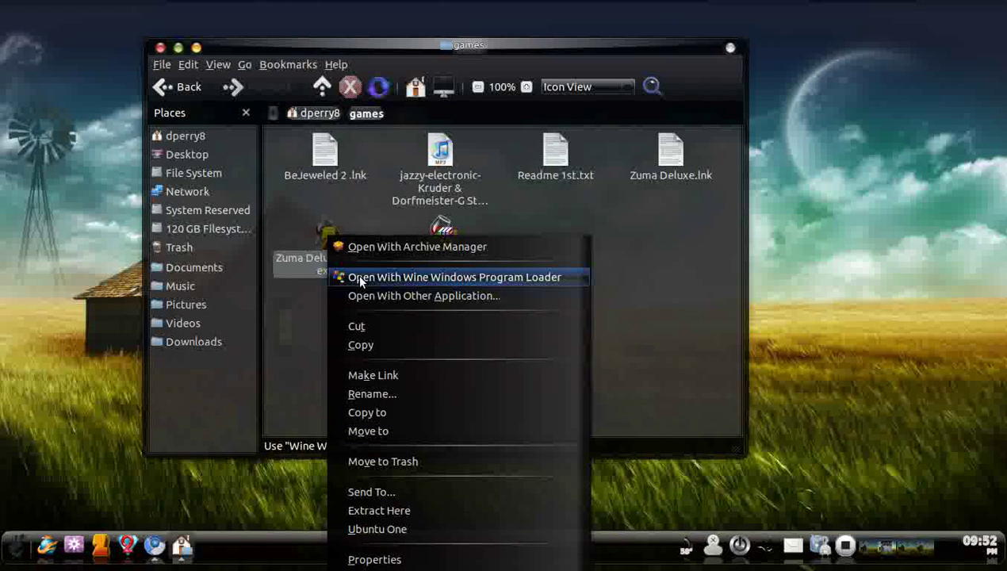
{"action": "left_click", "coordinate": [687, 292]}
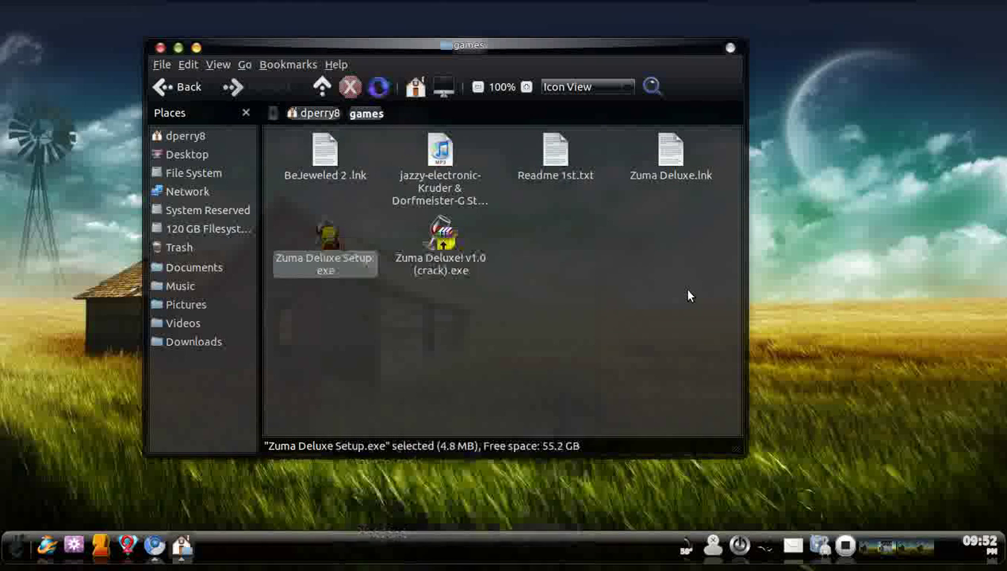
{"action": "left_click", "coordinate": [160, 48]}
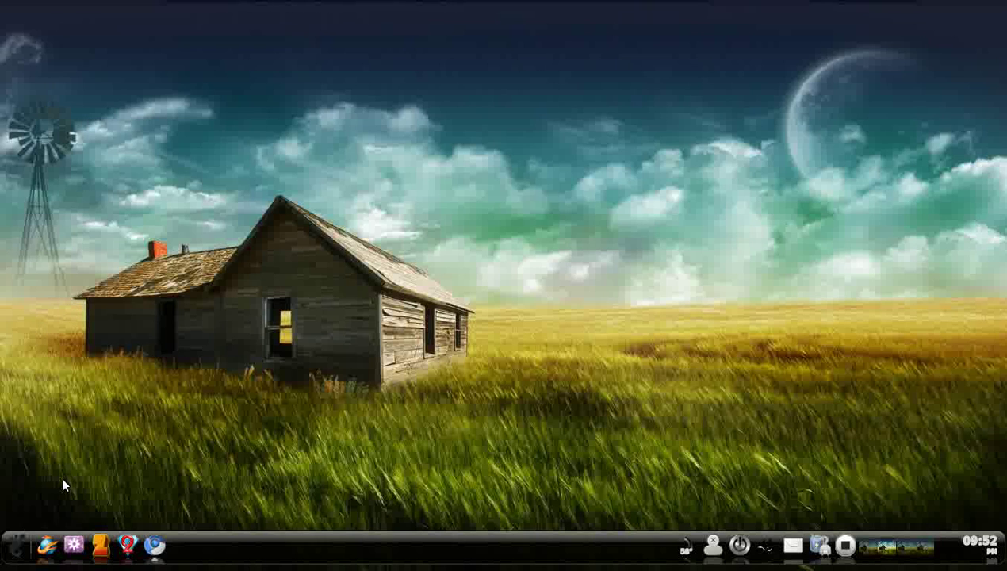
- Launch the installed Zuma Deluxe game and move its Wine desktop window away from the screen's corner
{"action": "left_click", "coordinate": [100, 548]}
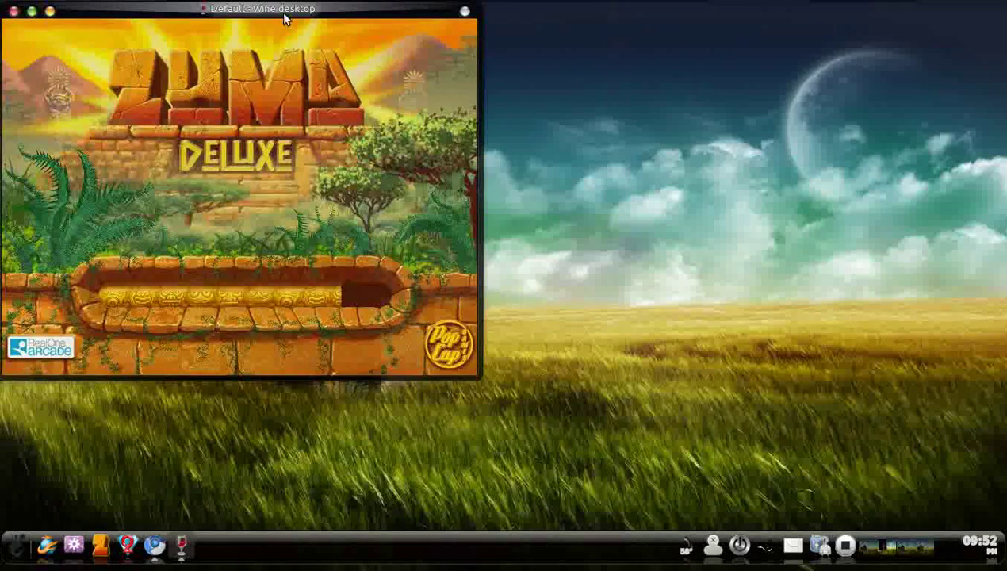
{"action": "left_click_drag", "start_coordinate": [287, 9], "coordinate": [363, 24]}
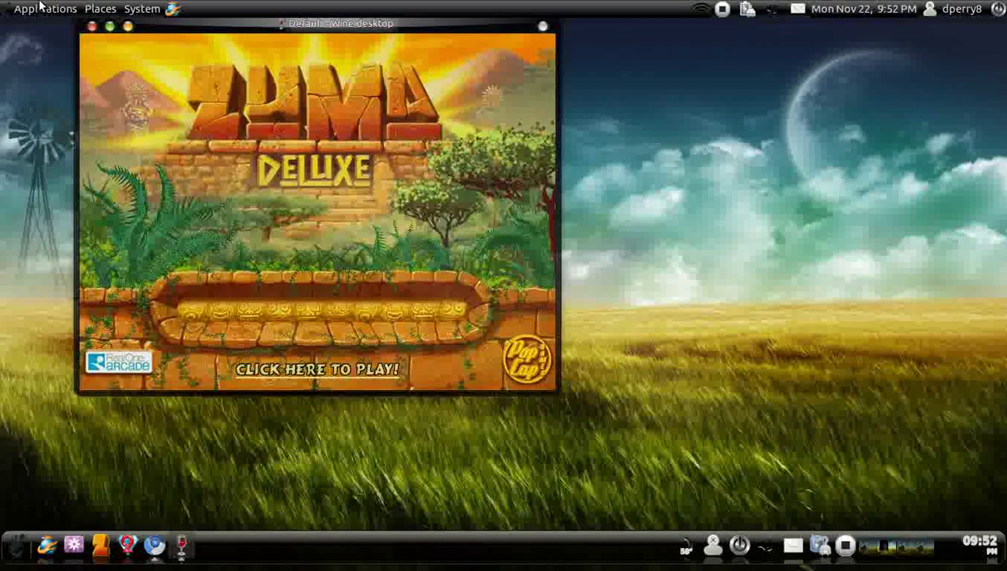
- Review the Graphics settings in the Wine configuration, including the emulated virtual desktop and its size, and close it with OK
{"action": "left_click", "coordinate": [38, 8]}
{"action": "mouse_move", "coordinate": [69, 183]}
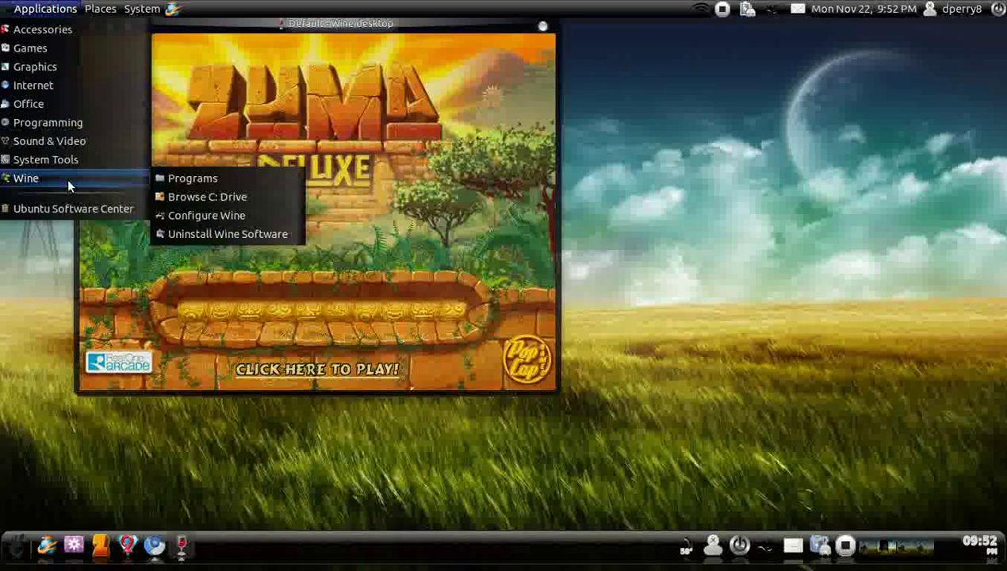
{"action": "left_click", "coordinate": [167, 218]}
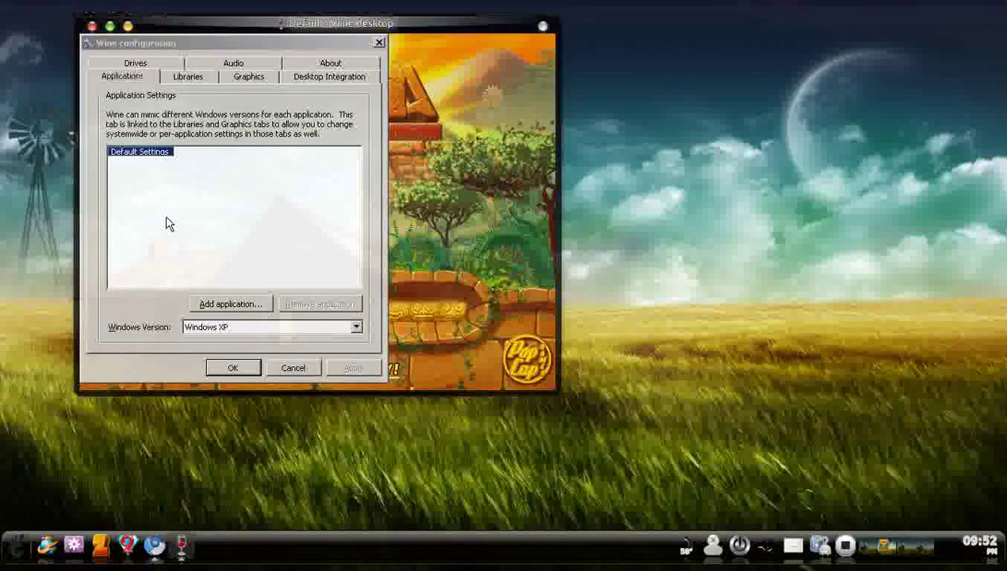
{"action": "left_click", "coordinate": [254, 78]}
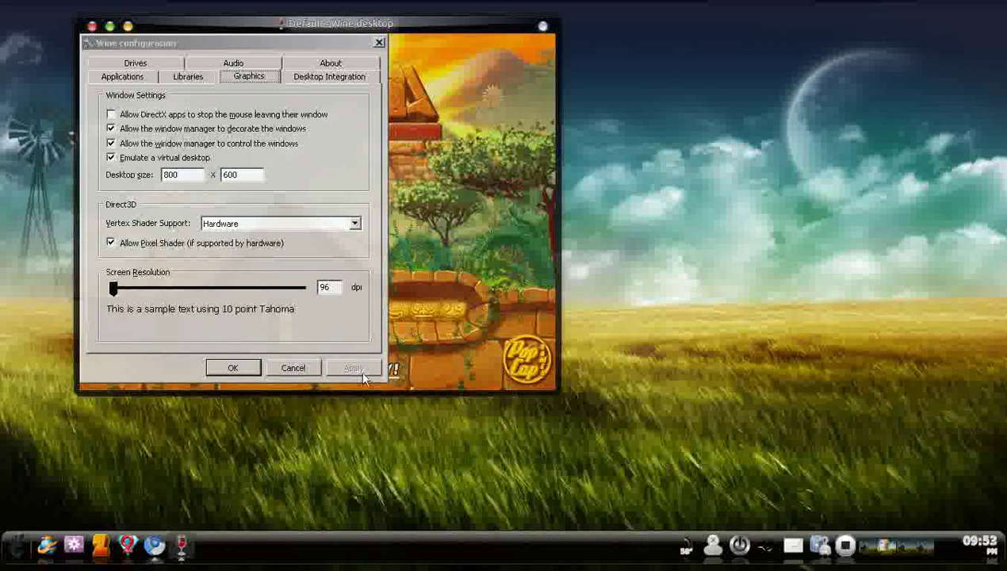
{"action": "left_click", "coordinate": [234, 368]}
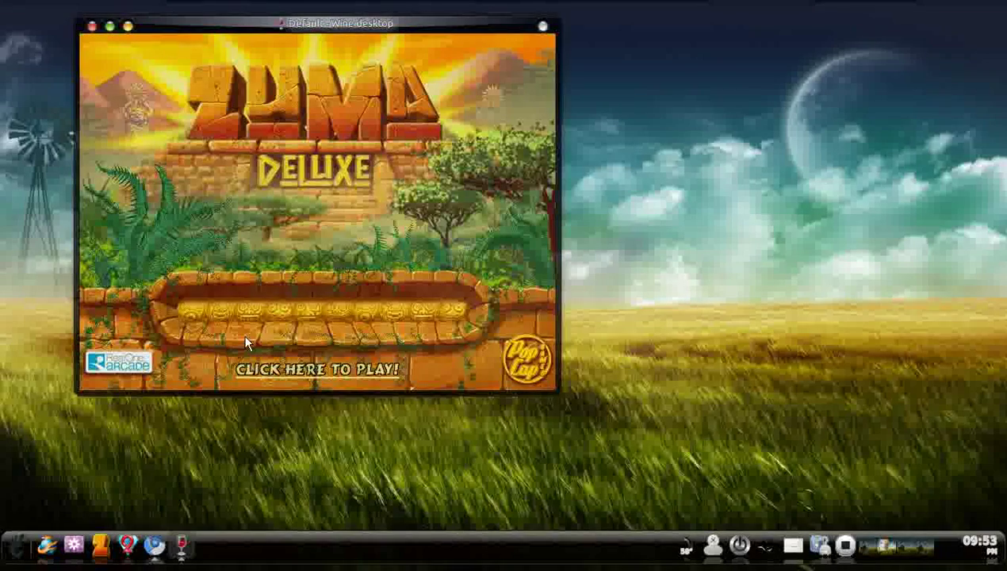
- Continue the saved Adventure game at level 2-1 past the instructions screen, raising the system volume
{"action": "left_click", "coordinate": [327, 370]}
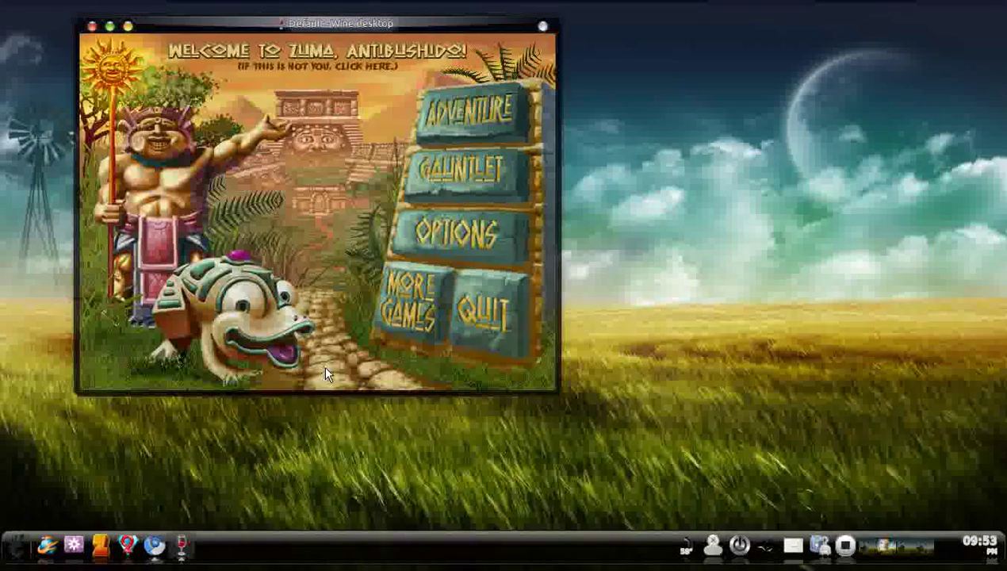
{"action": "left_click", "coordinate": [464, 125]}
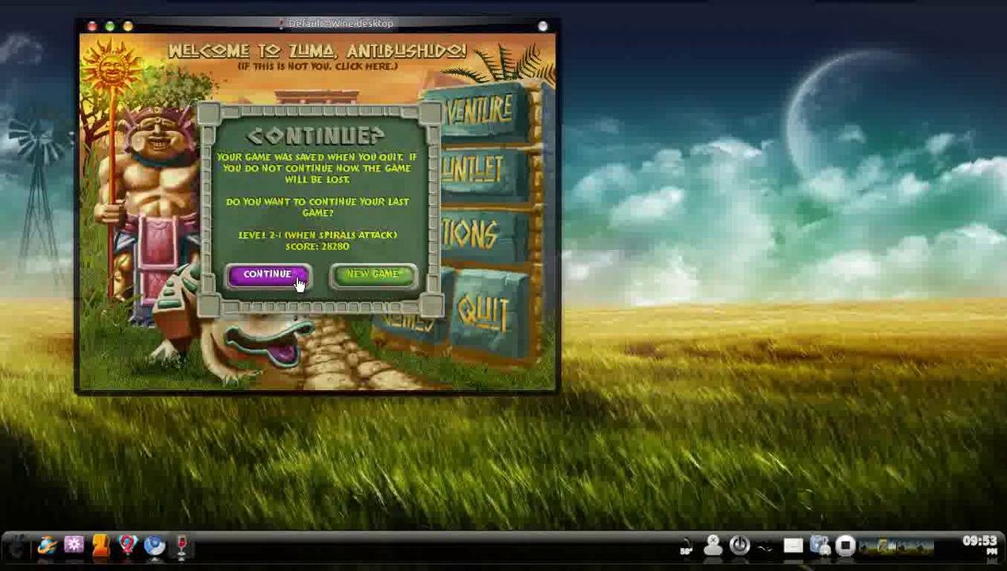
{"action": "key", "text": "XF86AudioRaiseVolume"}
{"action": "key", "text": "XF86AudioRaiseVolume"}
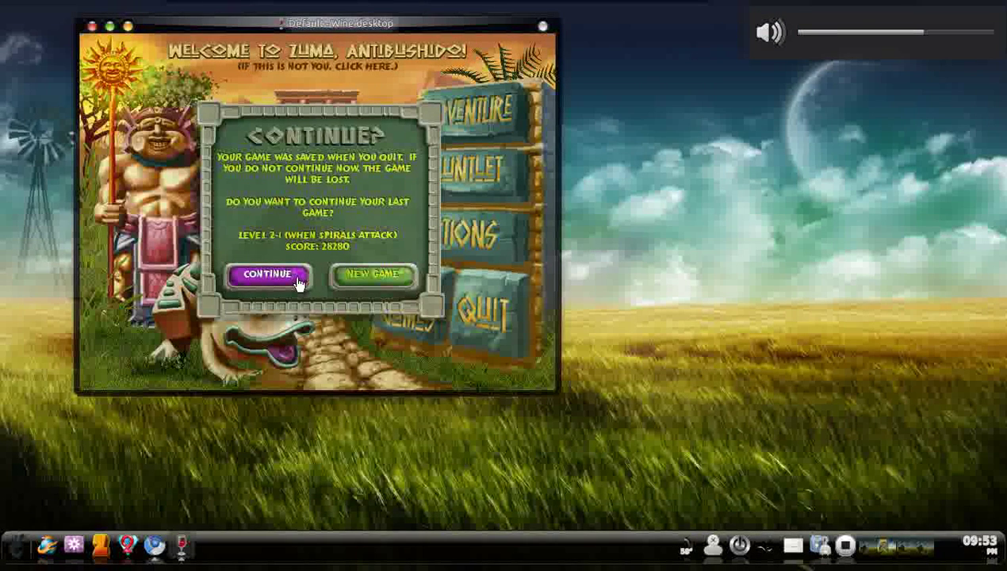
{"action": "key", "text": "XF86AudioRaiseVolume"}
{"action": "left_click", "coordinate": [297, 279]}
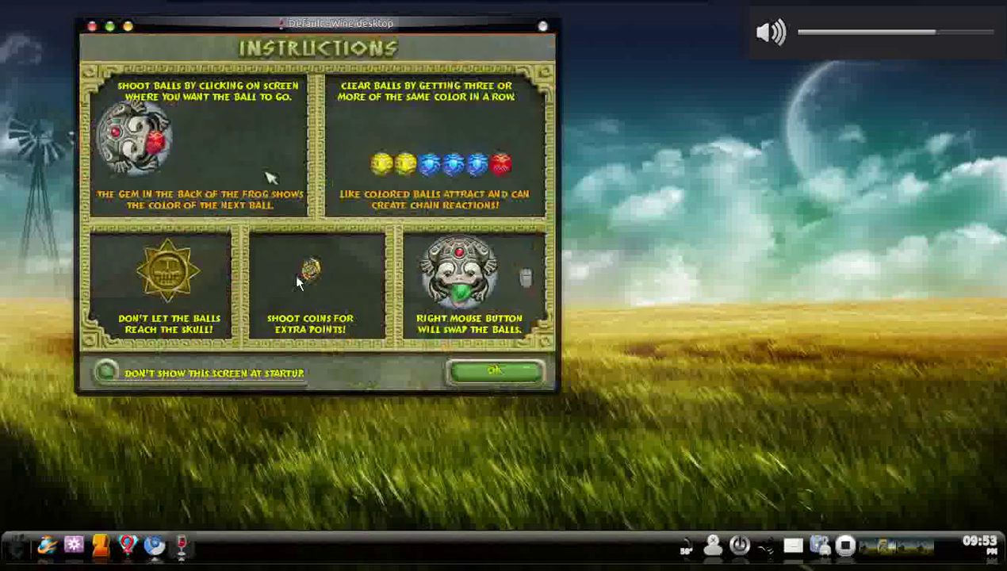
{"action": "left_click", "coordinate": [507, 367]}
- Play Zuma level 2-1 by shooting the frog's balls at matching colours in the moving chain
{"action": "left_click", "coordinate": [342, 187]}
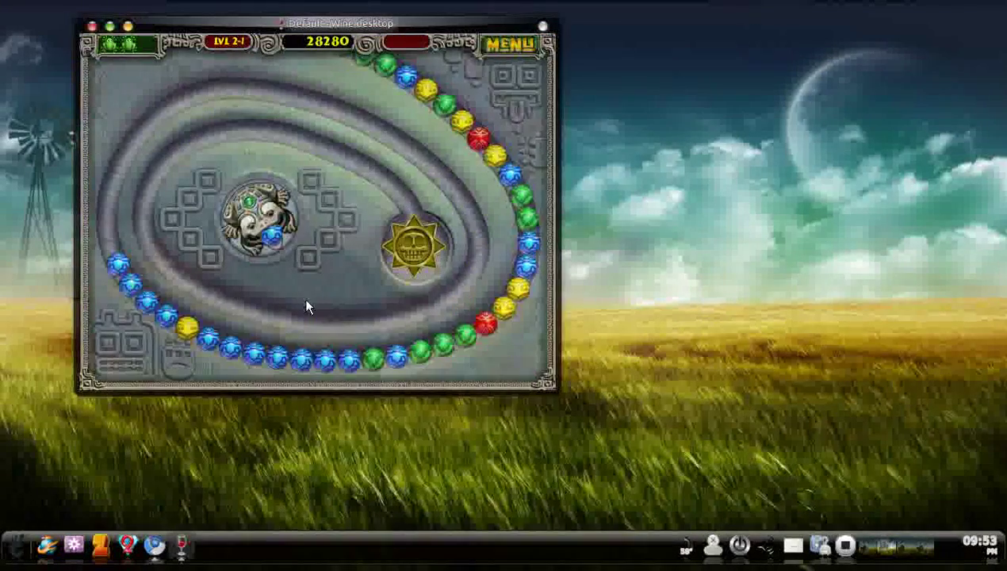
{"action": "left_click", "coordinate": [133, 216]}
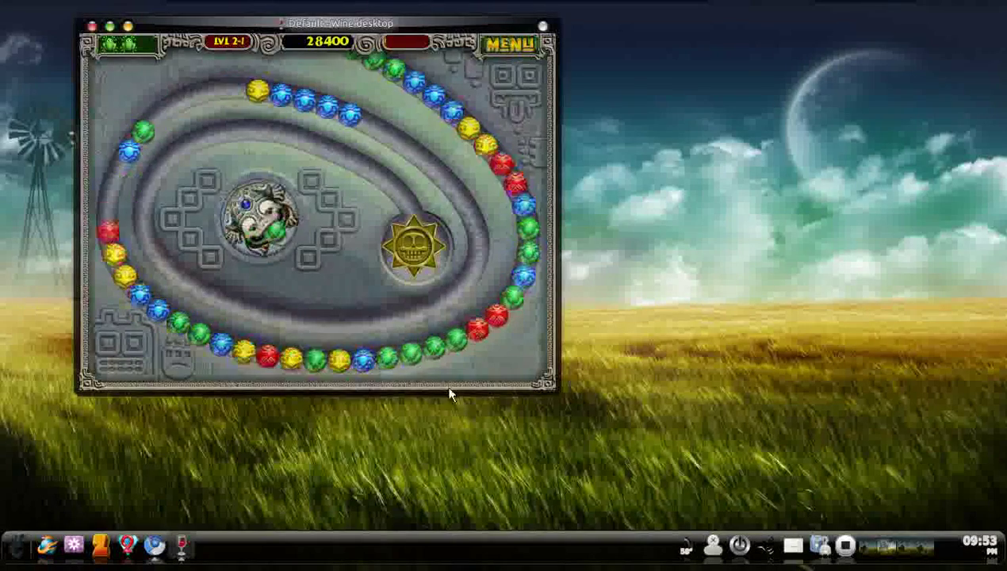
{"action": "left_click", "coordinate": [357, 290]}
{"action": "left_click", "coordinate": [333, 107]}
{"action": "left_click", "coordinate": [461, 144]}
{"action": "left_click", "coordinate": [317, 222]}
{"action": "left_click", "coordinate": [508, 175]}
{"action": "left_click", "coordinate": [342, 339]}
{"action": "left_click", "coordinate": [329, 357]}
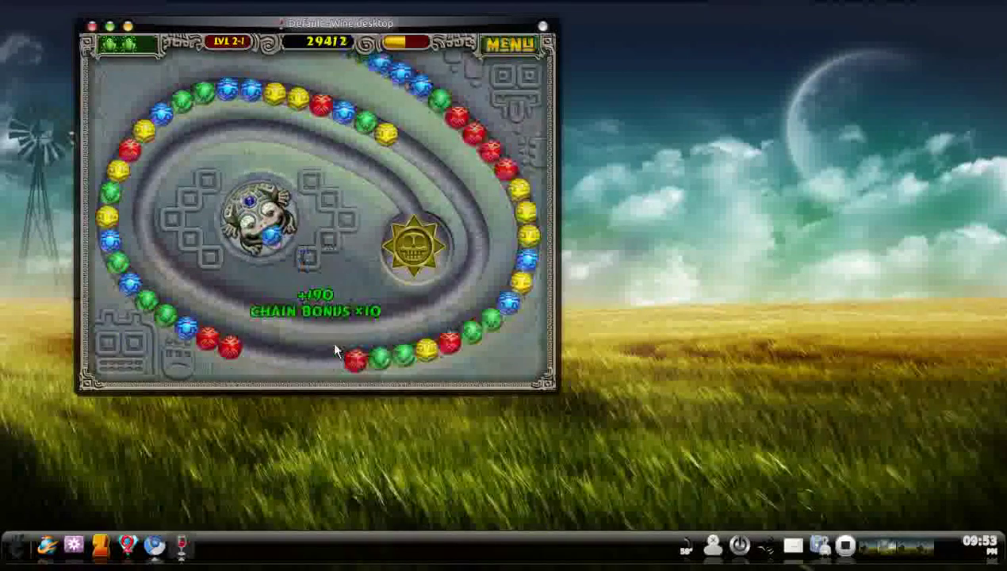
{"action": "left_click", "coordinate": [223, 351]}
{"action": "left_click", "coordinate": [270, 329]}
{"action": "left_click", "coordinate": [230, 347]}
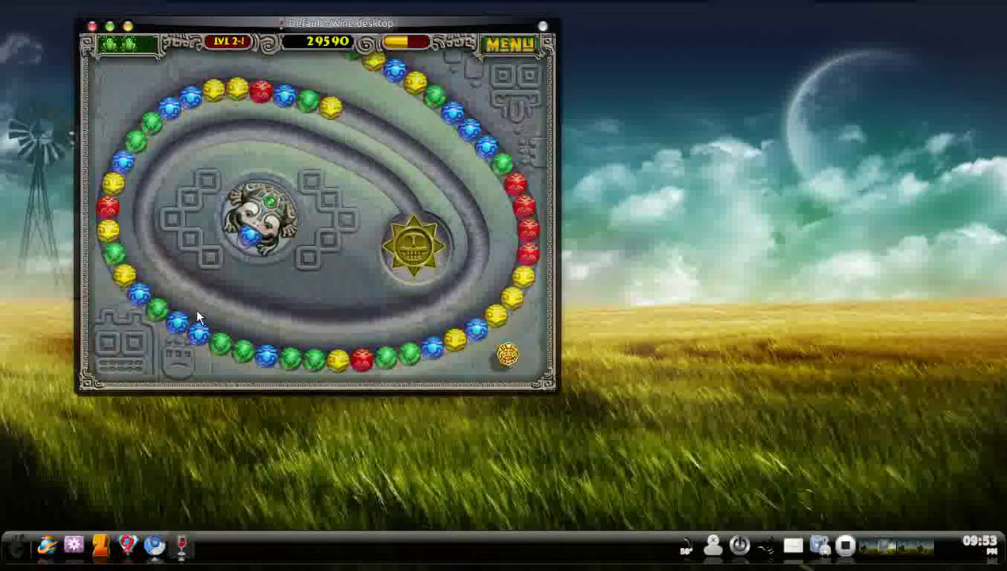
{"action": "left_click", "coordinate": [163, 296]}
{"action": "left_click", "coordinate": [189, 315]}
{"action": "left_click", "coordinate": [262, 357]}
{"action": "left_click", "coordinate": [504, 305]}
{"action": "left_click", "coordinate": [464, 318]}
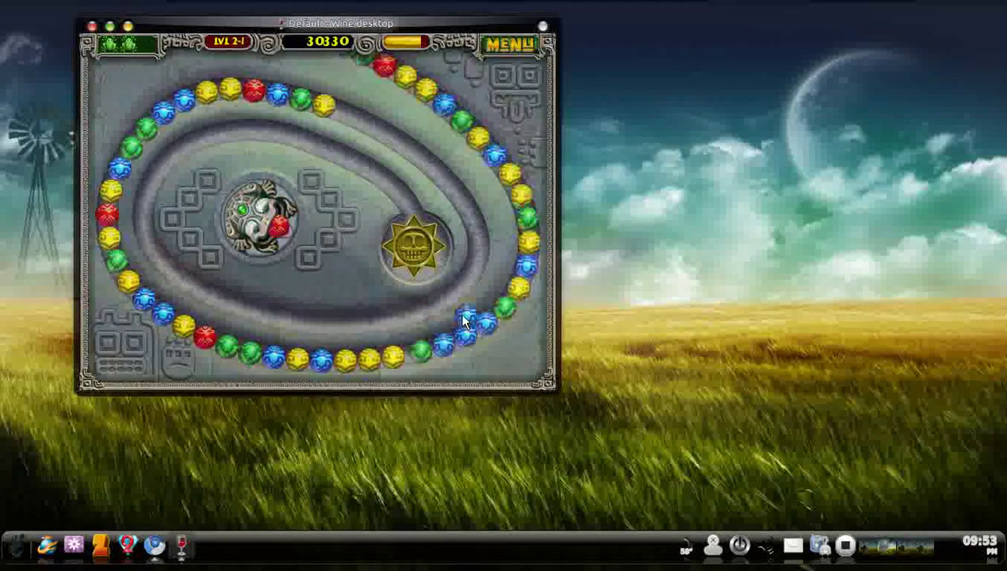
{"action": "left_click", "coordinate": [246, 325]}
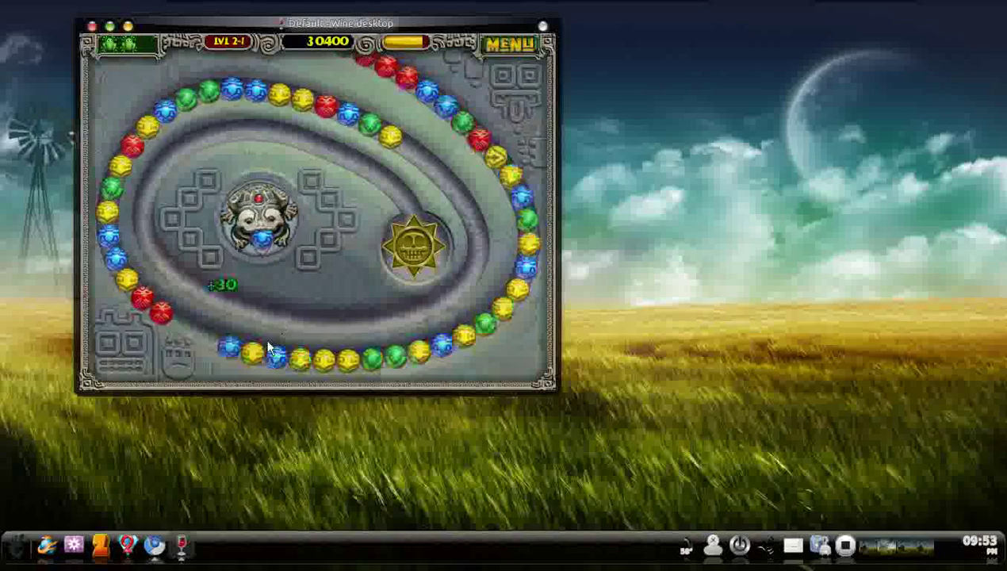
{"action": "left_click", "coordinate": [272, 333]}
{"action": "left_click", "coordinate": [165, 225]}
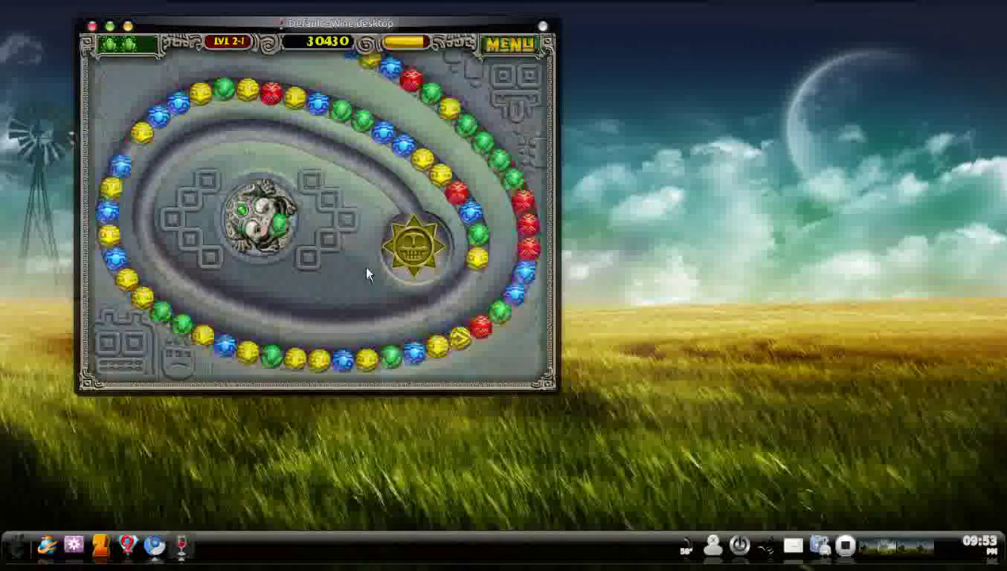
{"action": "right_click", "coordinate": [845, 545]}
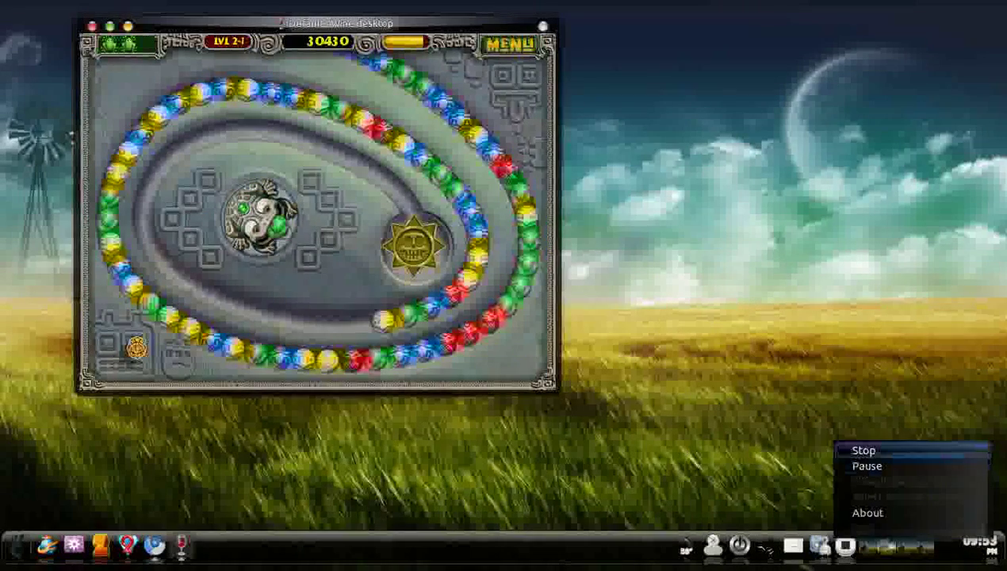